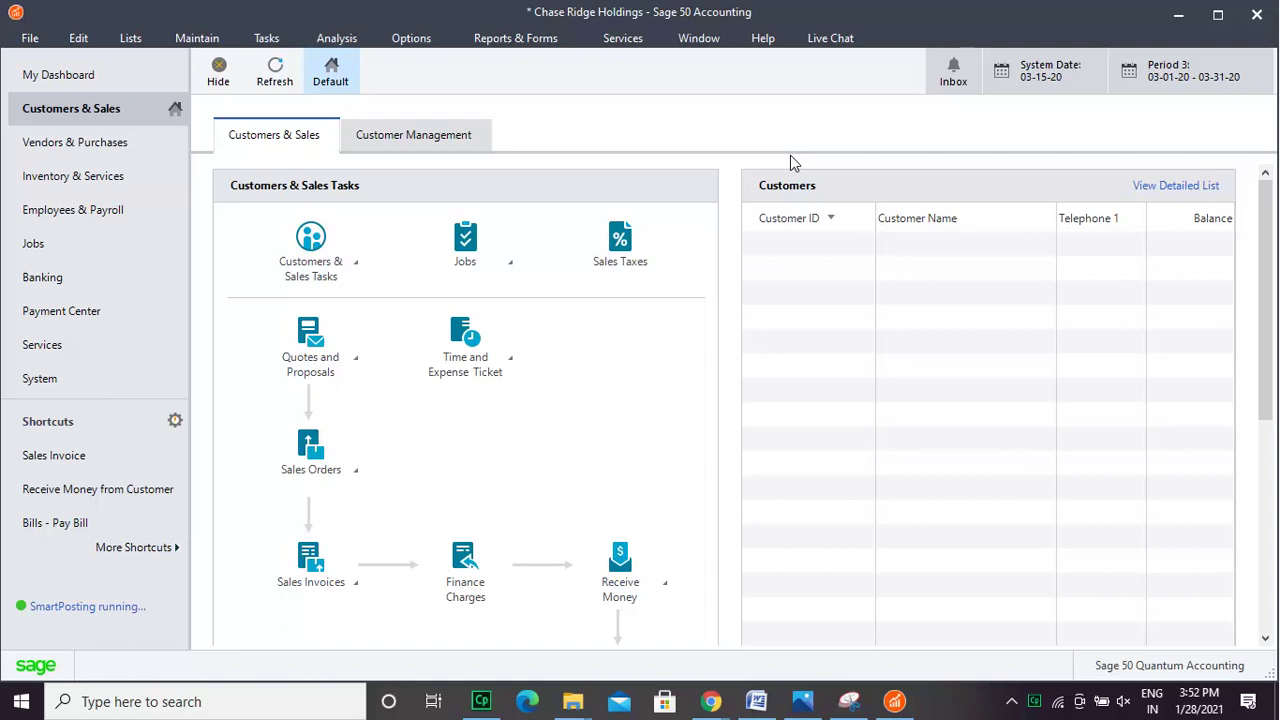
Open the Account Register for cash account 10100-00 Cash on Hand from the Tasks menu
{"action": "left_click", "coordinate": [285, 44]}
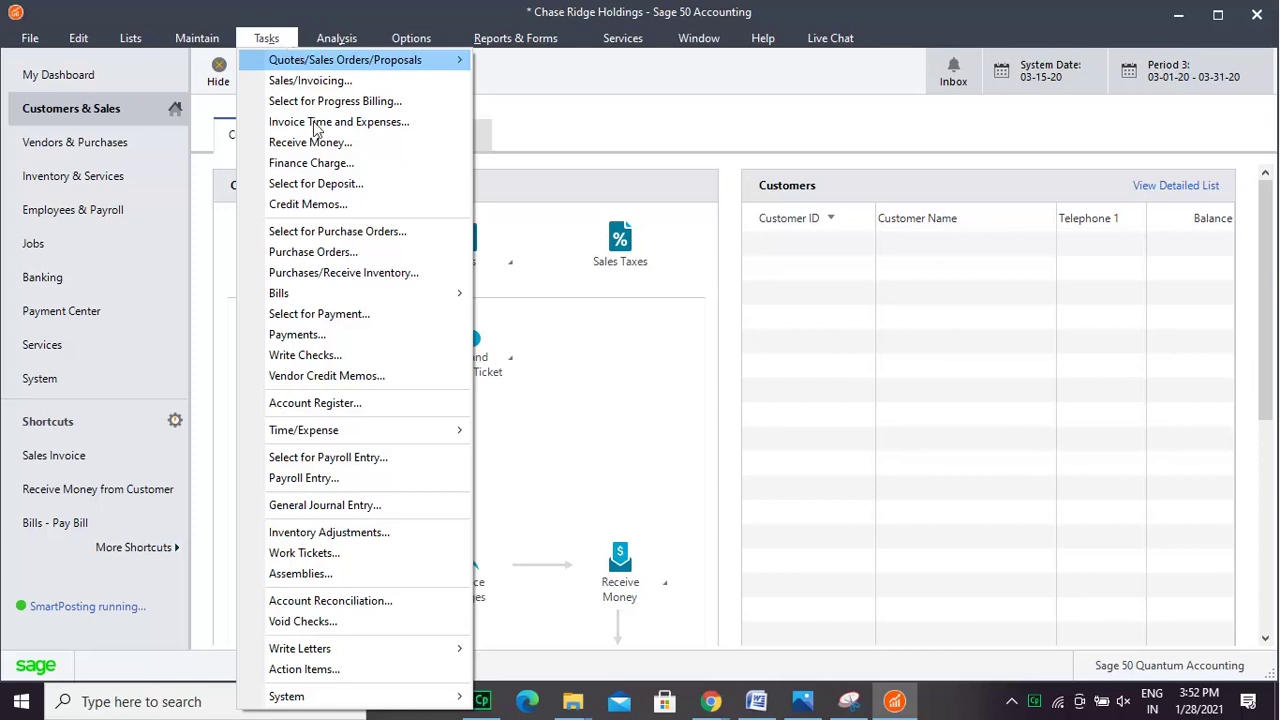
{"action": "left_click", "coordinate": [315, 402]}
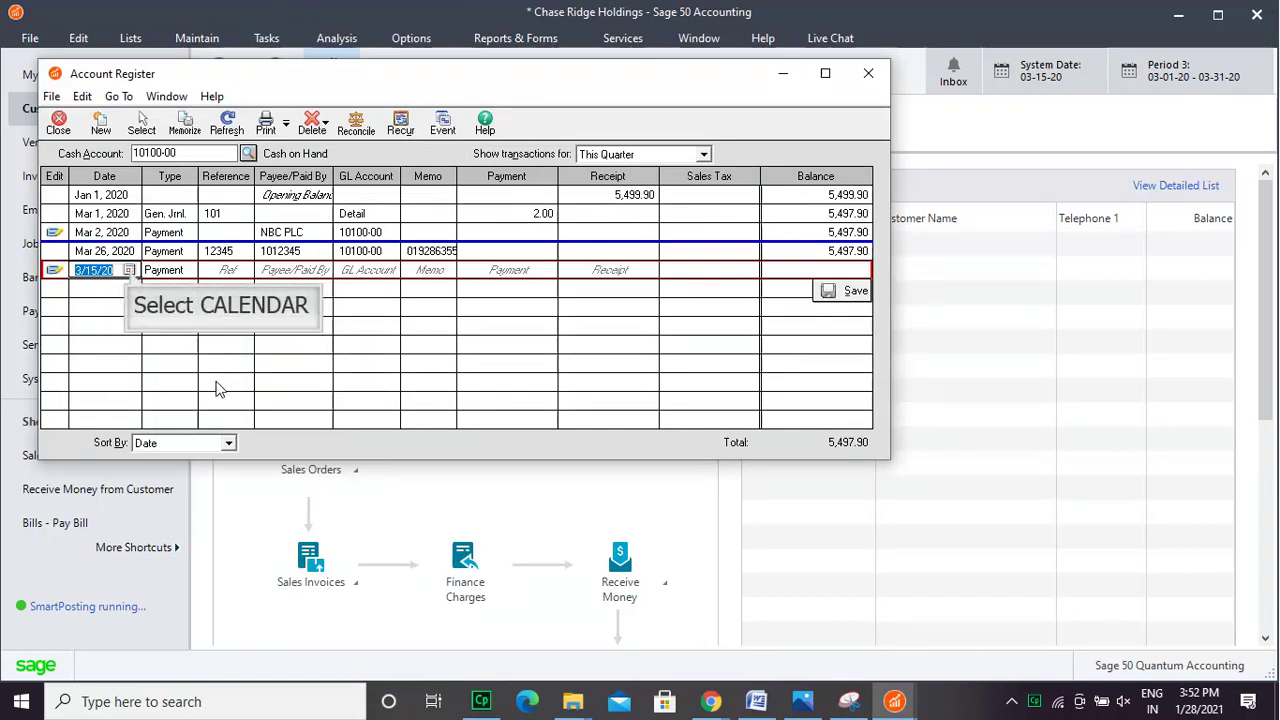
Date the new register line Mar 15, 2020, set it to Receipt, and enter reference 12341
{"action": "left_click", "coordinate": [130, 271]}
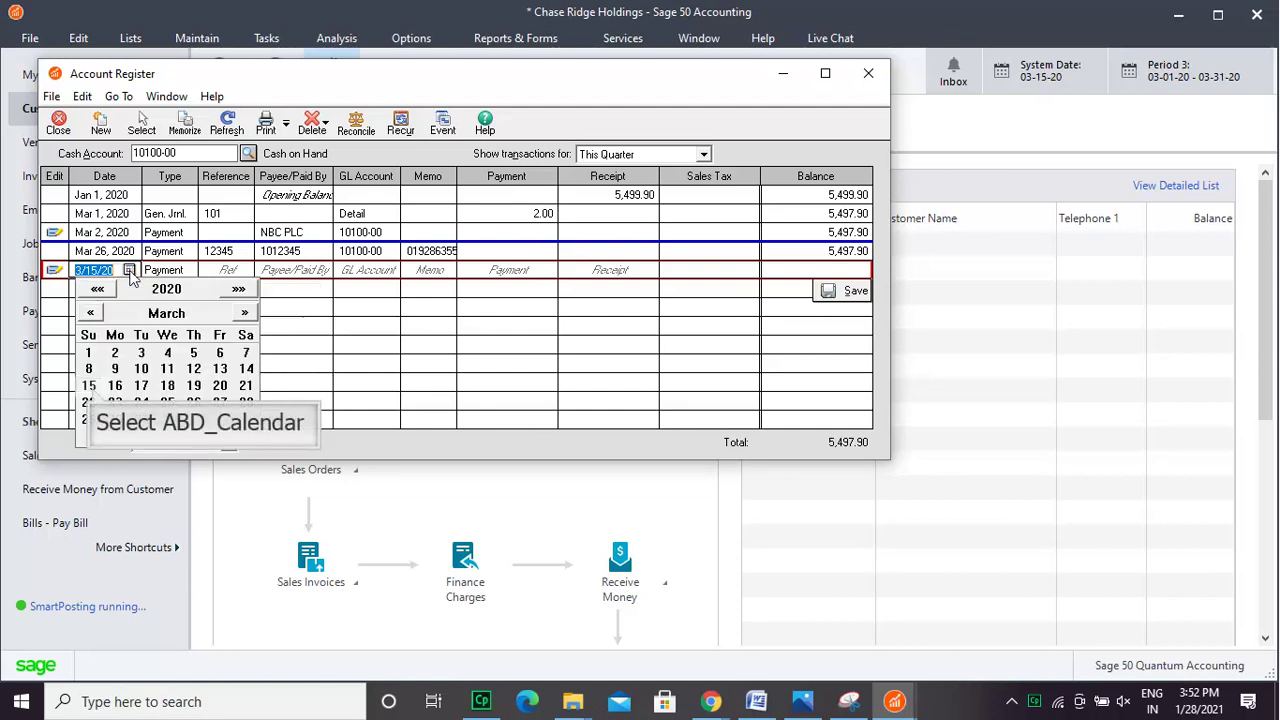
{"action": "left_click", "coordinate": [90, 388]}
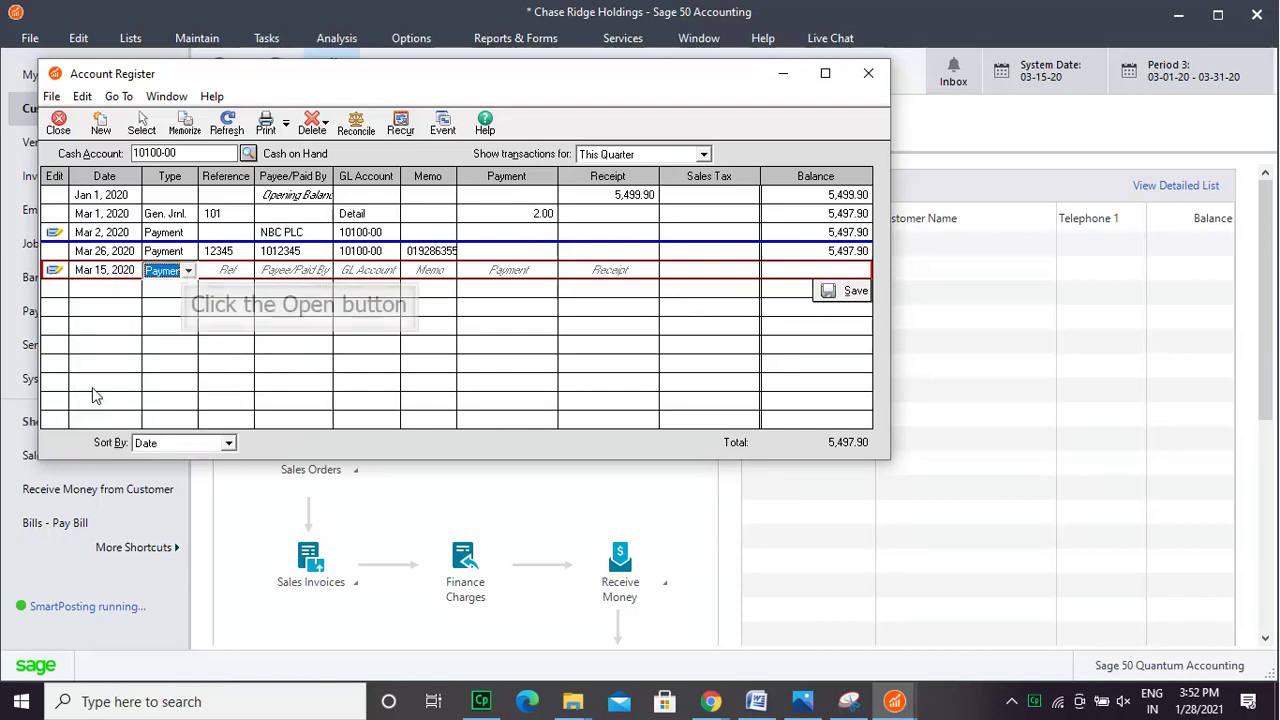
{"action": "left_click", "coordinate": [188, 272]}
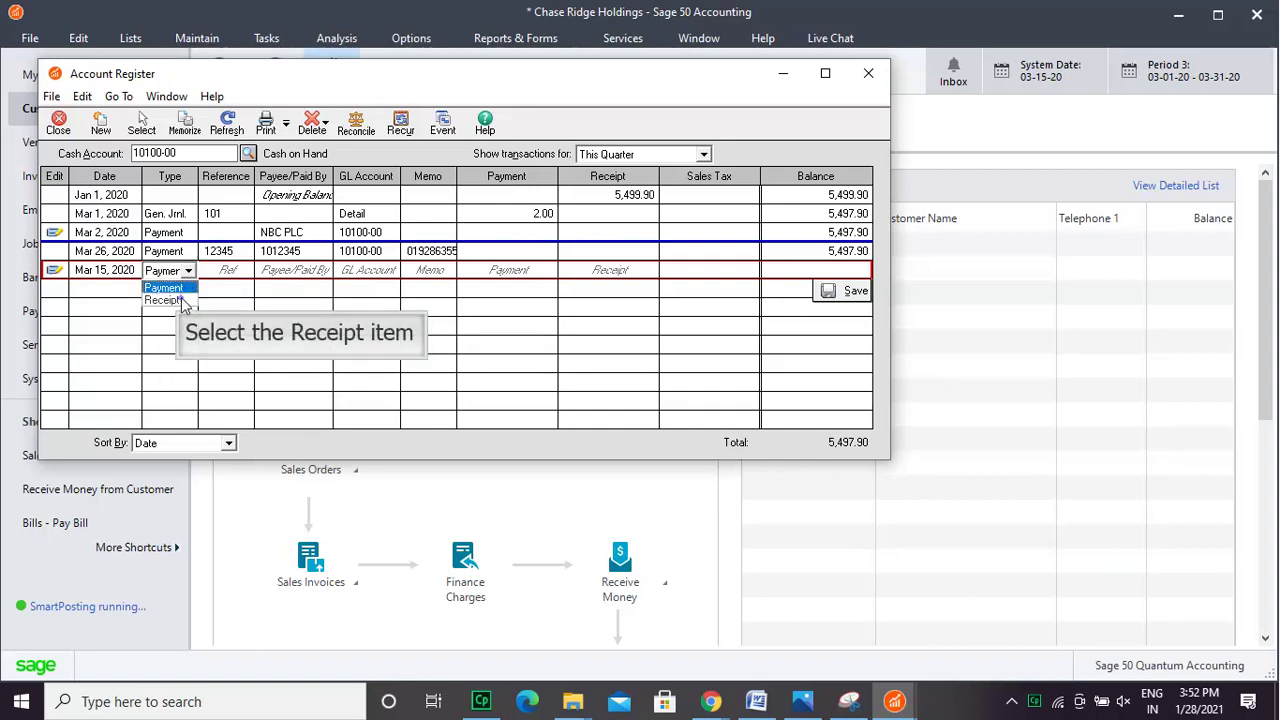
{"action": "left_click", "coordinate": [181, 301]}
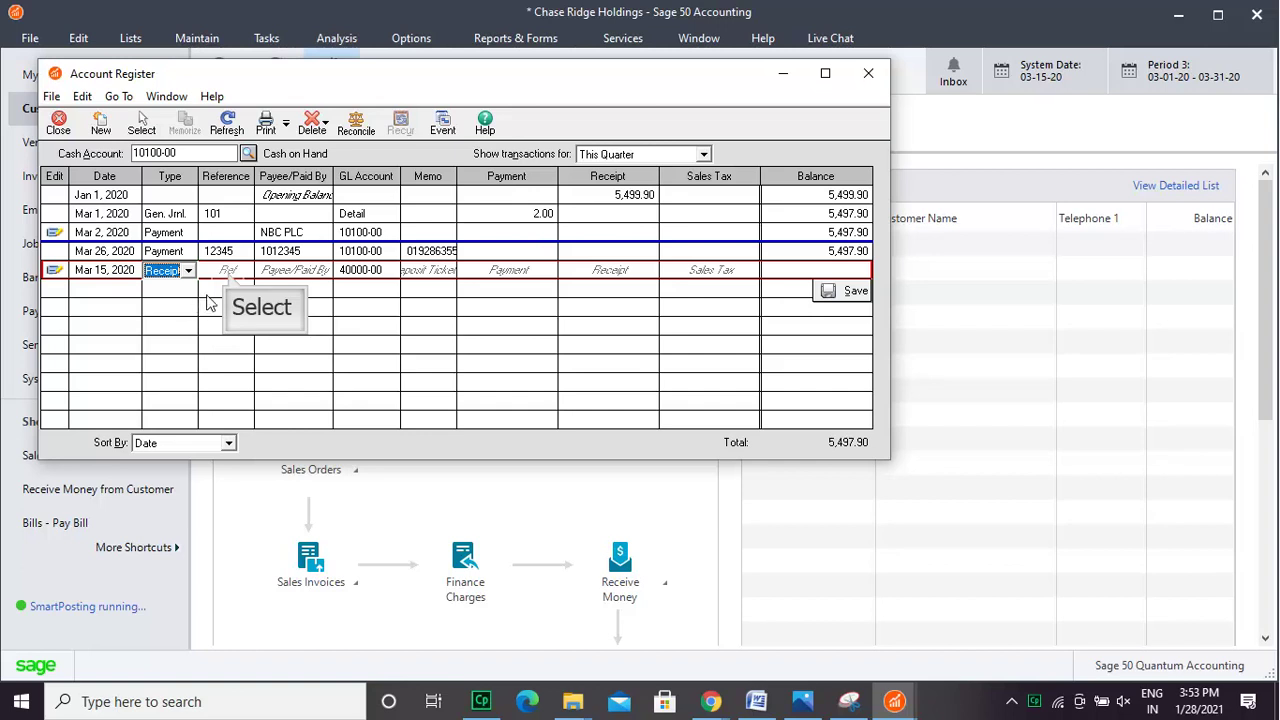
{"action": "left_click", "coordinate": [228, 271]}
{"action": "type", "text": "12341"}
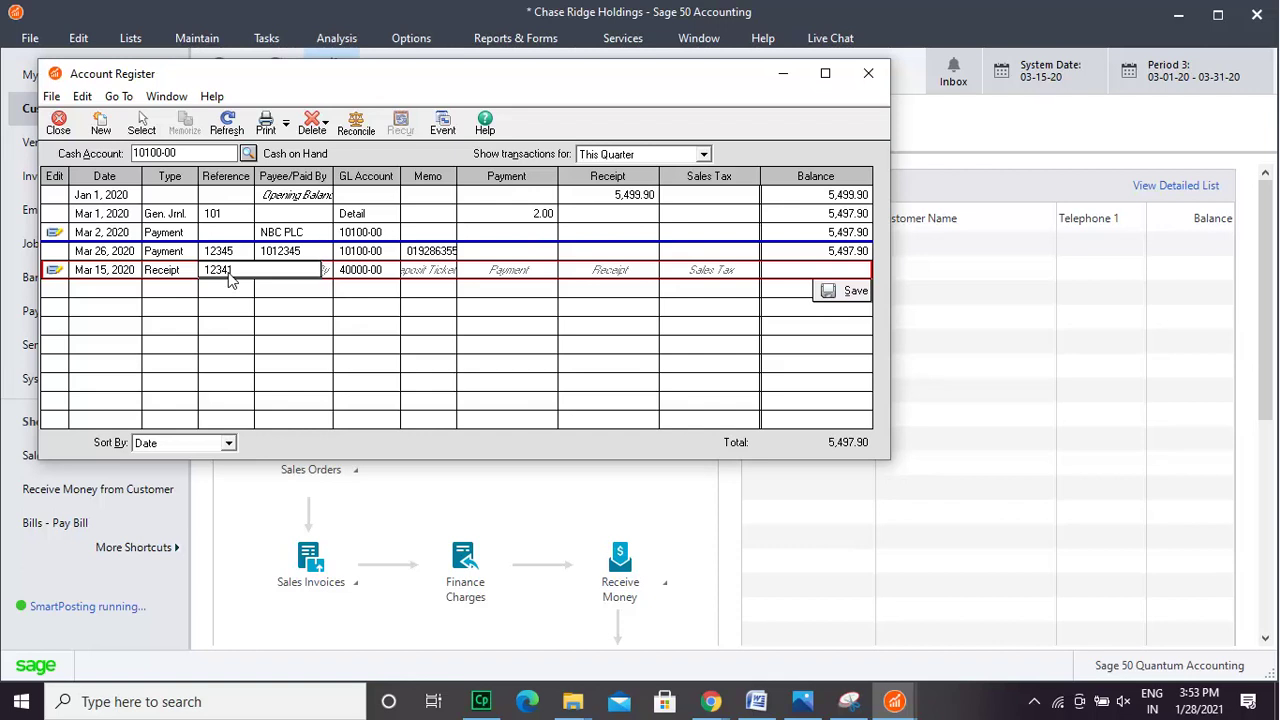
Change the type back to Payment and pick the only payee from the lookup list
{"action": "left_click", "coordinate": [328, 277]}
{"action": "left_click", "coordinate": [385, 271]}
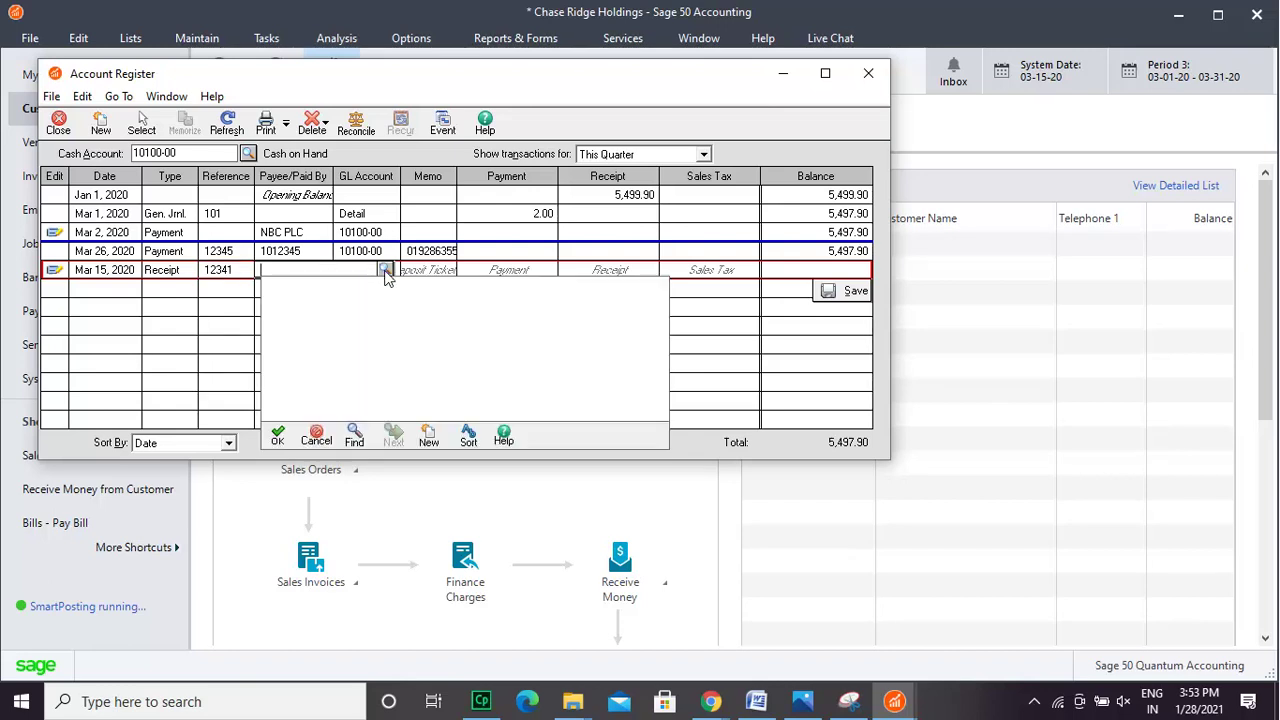
{"action": "left_click", "coordinate": [190, 283]}
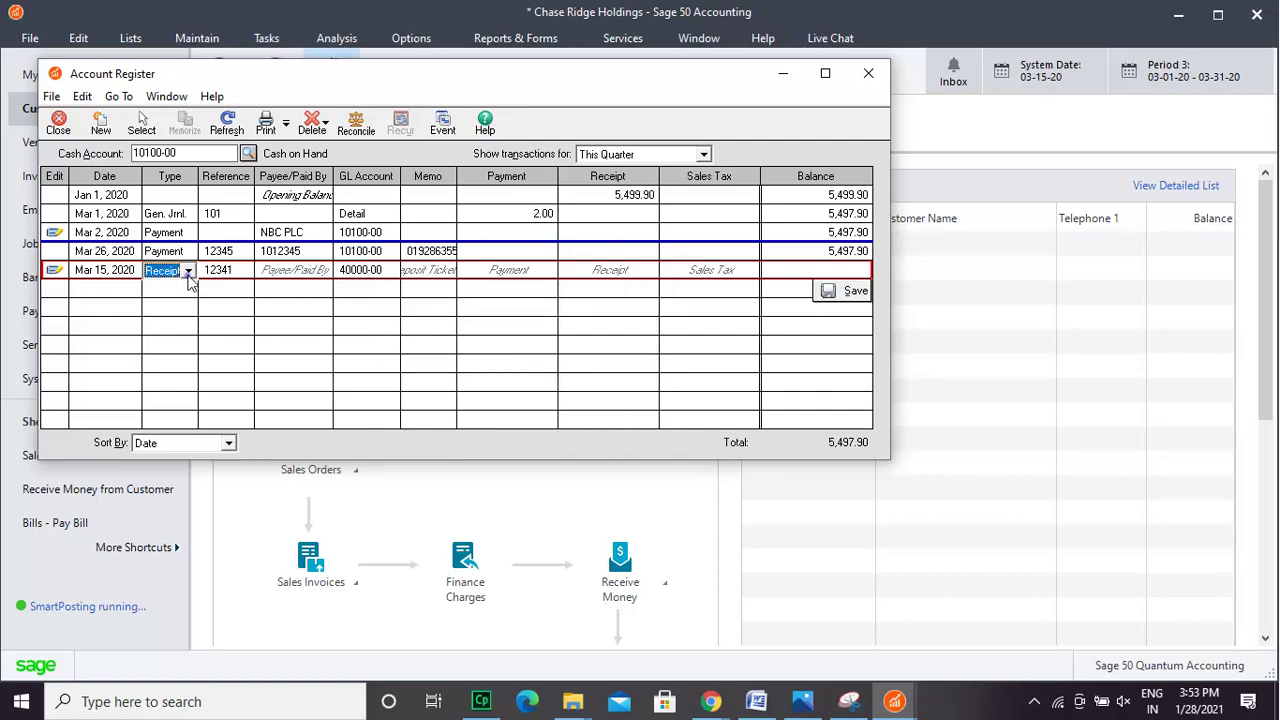
{"action": "left_click", "coordinate": [188, 273]}
{"action": "left_click", "coordinate": [170, 288]}
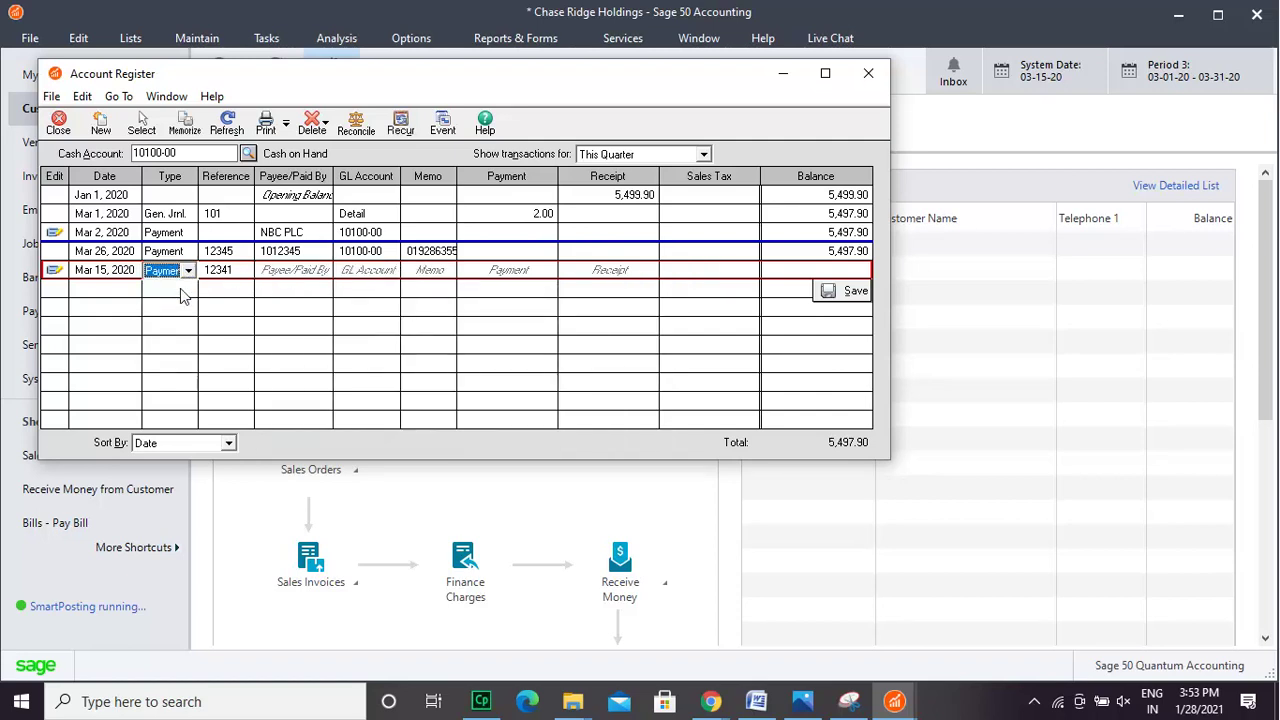
{"action": "left_click", "coordinate": [311, 277]}
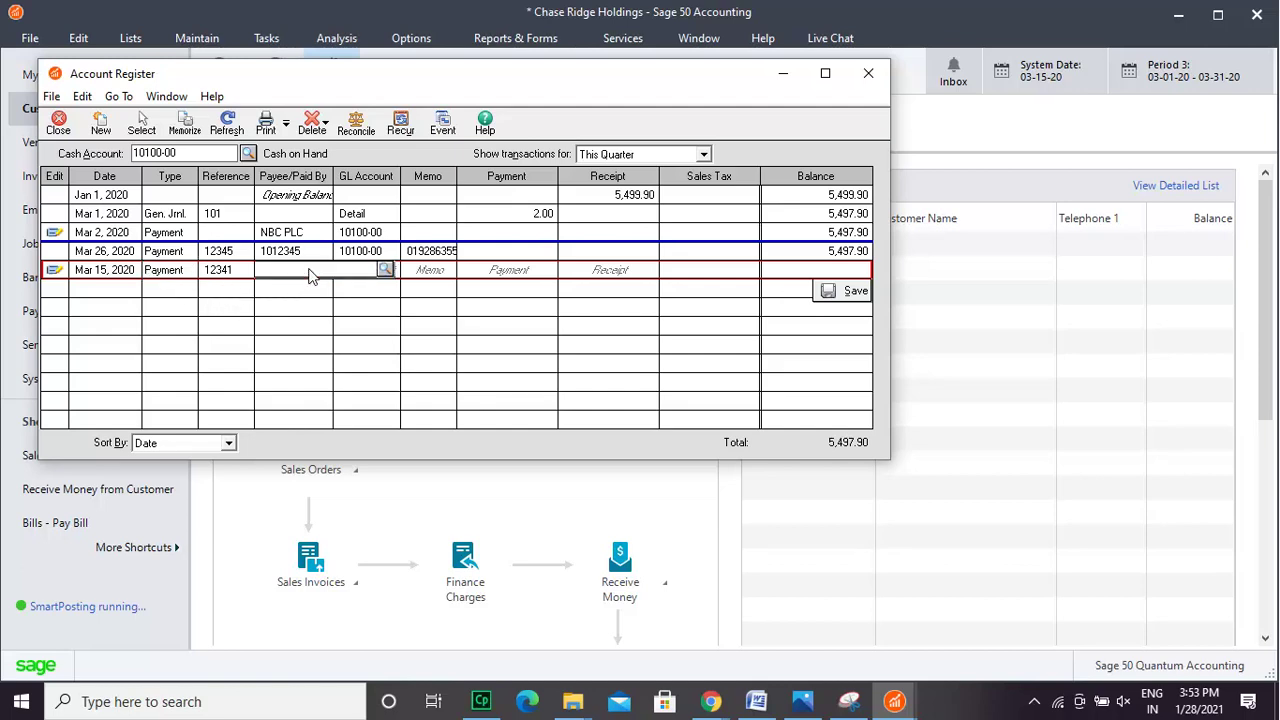
{"action": "left_click", "coordinate": [385, 270]}
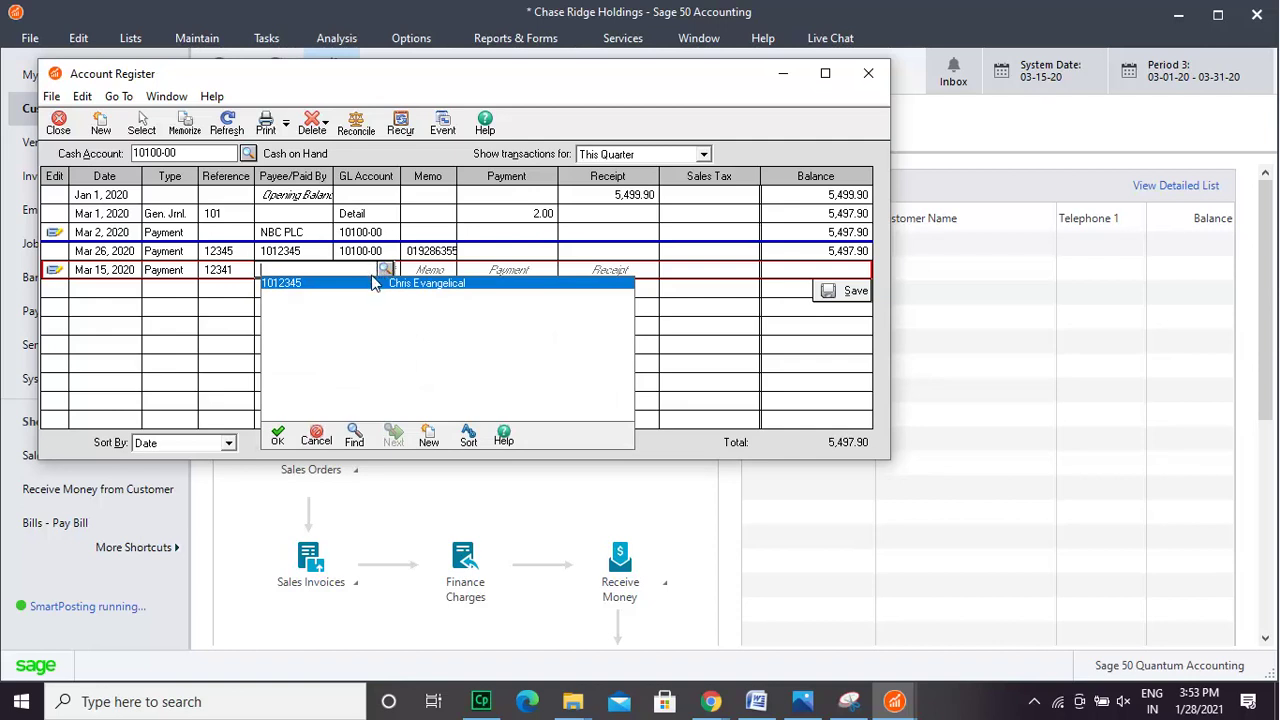
{"action": "double_click", "coordinate": [373, 285]}
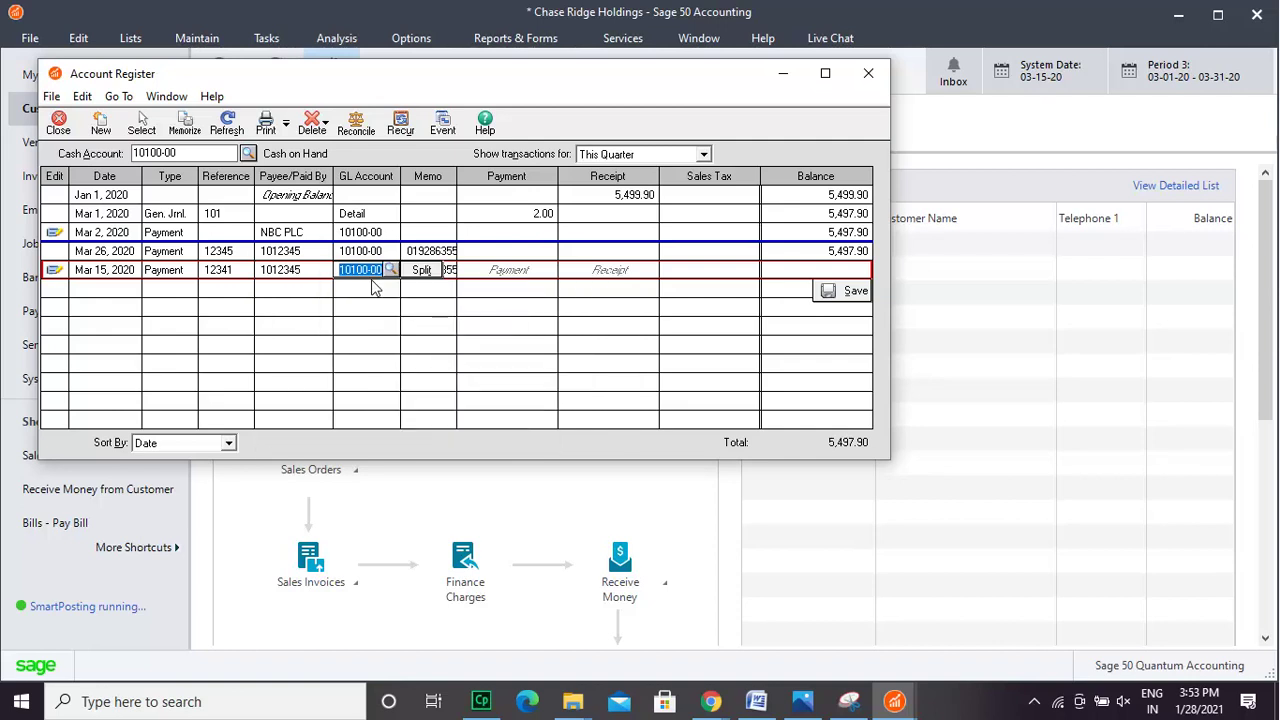
Split the payment and set the first split line's amount to 100
{"action": "left_click", "coordinate": [431, 271]}
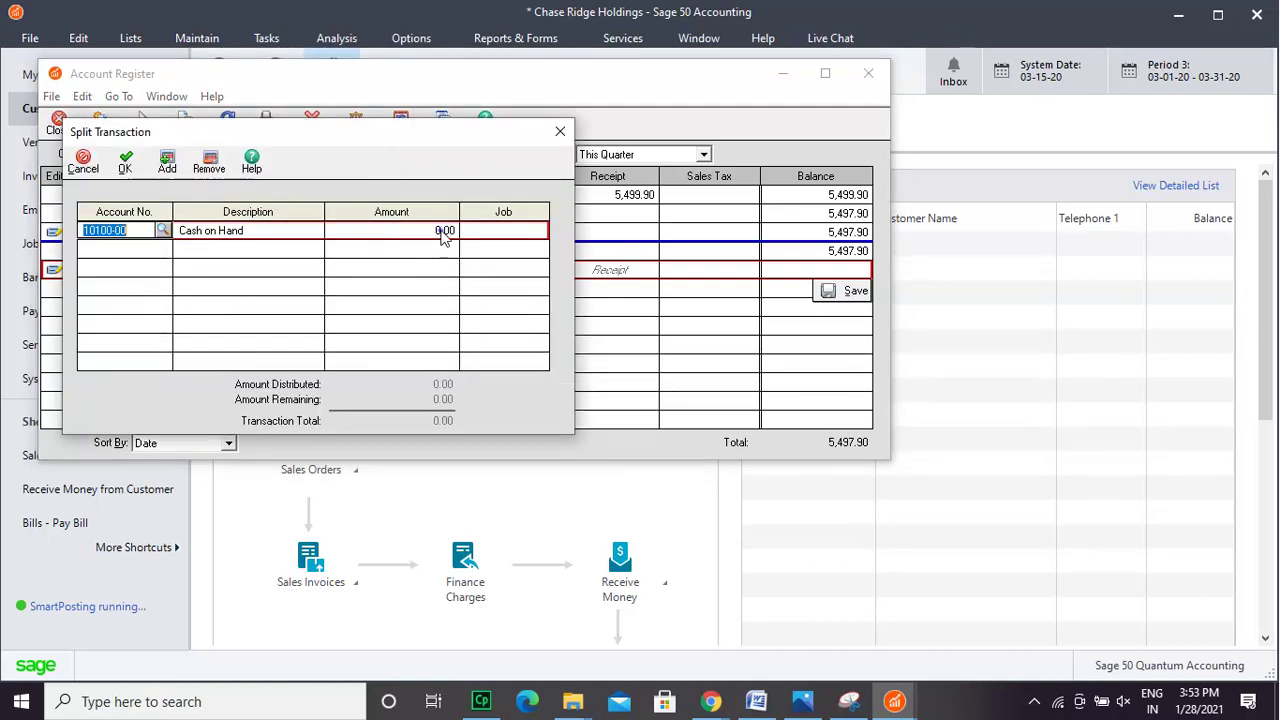
{"action": "left_click", "coordinate": [444, 233]}
{"action": "type", "text": "100"}
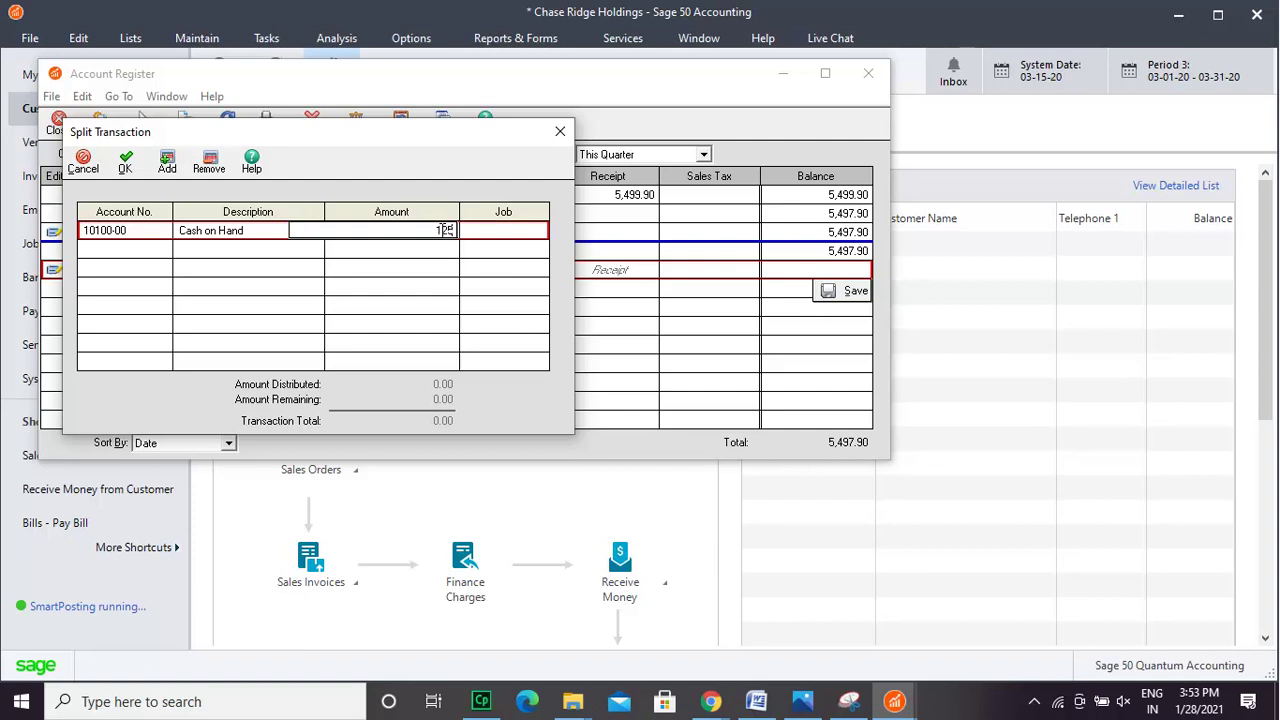
Add a Petty Cash 10000-00 line for 128.00 and a Cash on Hand -3.00 remainder line
{"action": "left_click", "coordinate": [168, 163]}
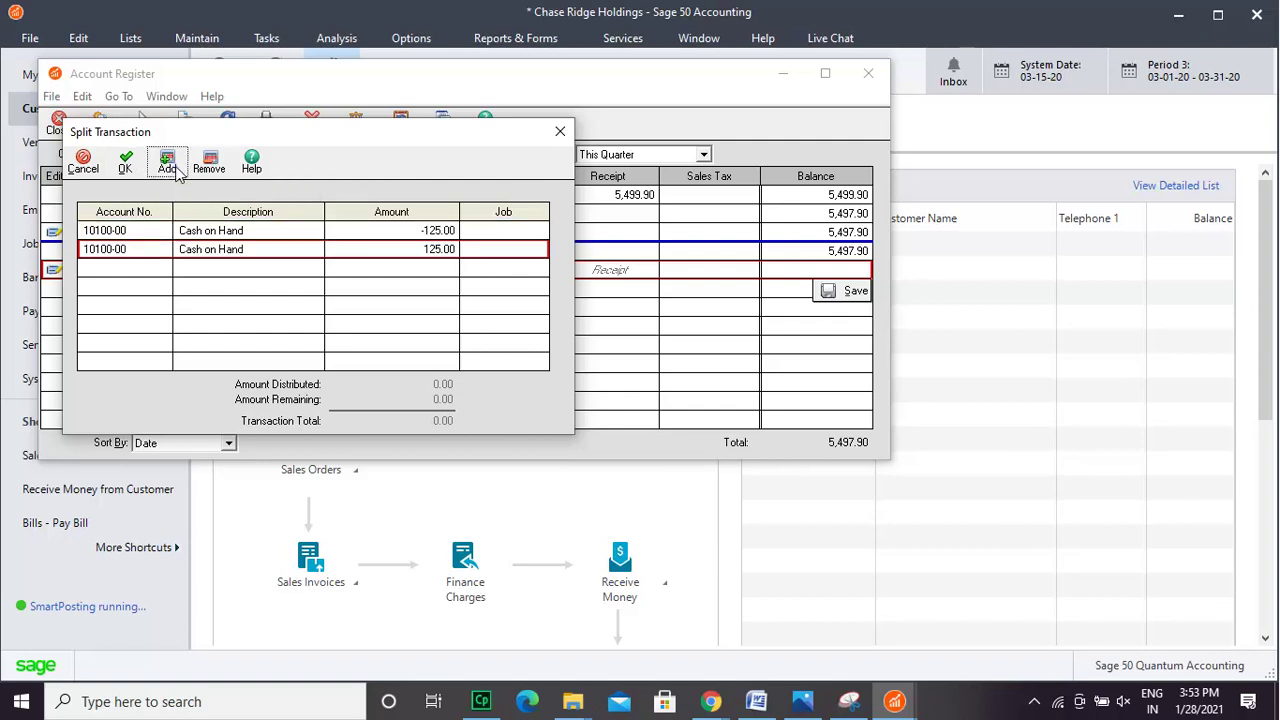
{"action": "left_click", "coordinate": [251, 250]}
{"action": "left_click", "coordinate": [110, 250]}
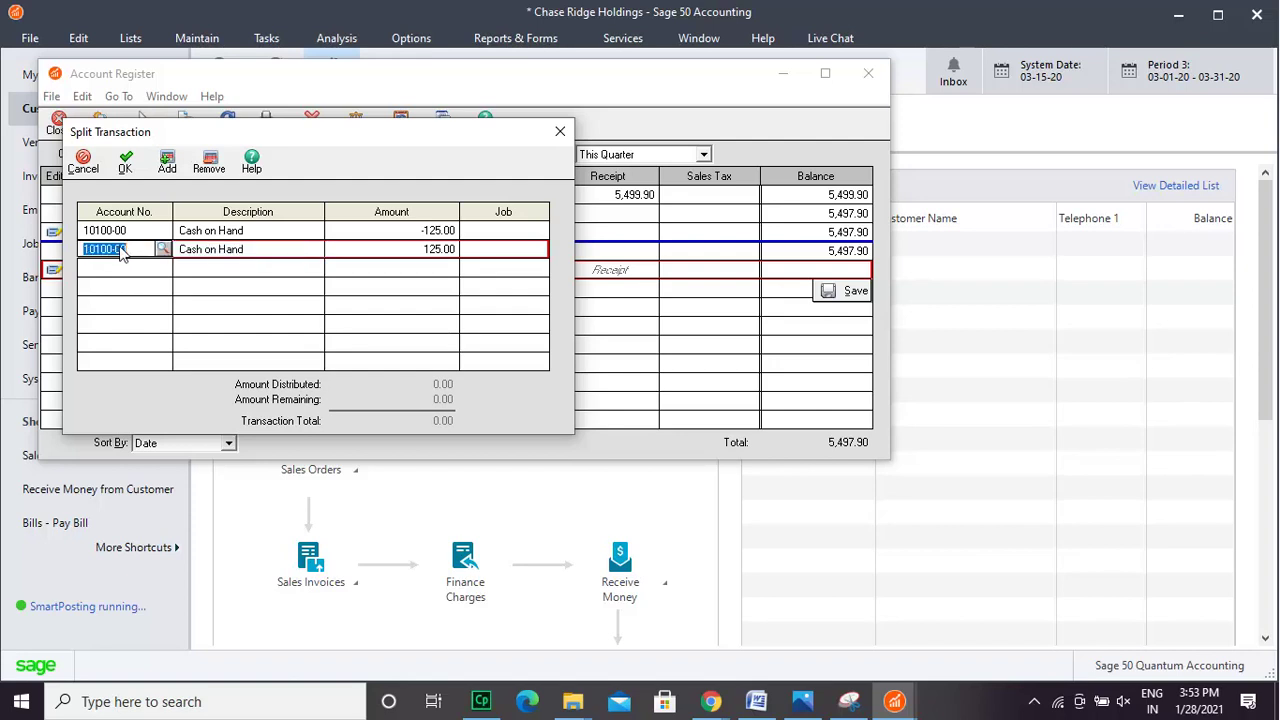
{"action": "left_click", "coordinate": [161, 251]}
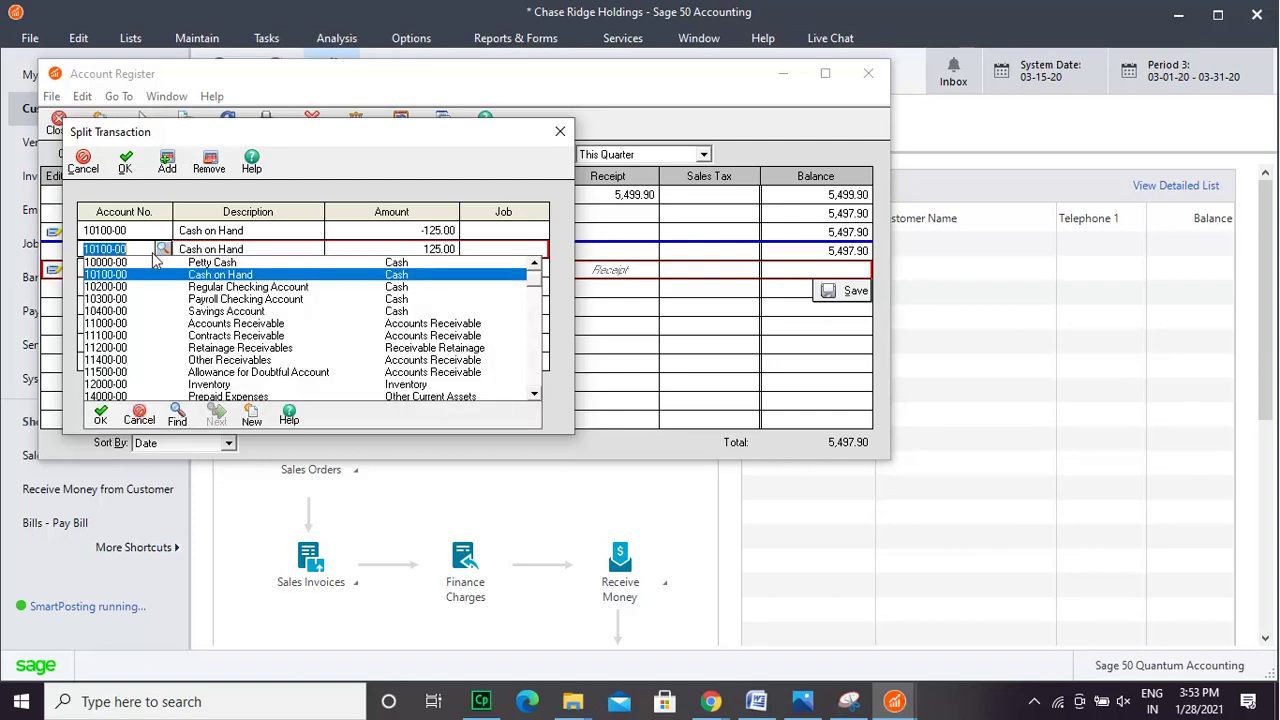
{"action": "left_click", "coordinate": [150, 262]}
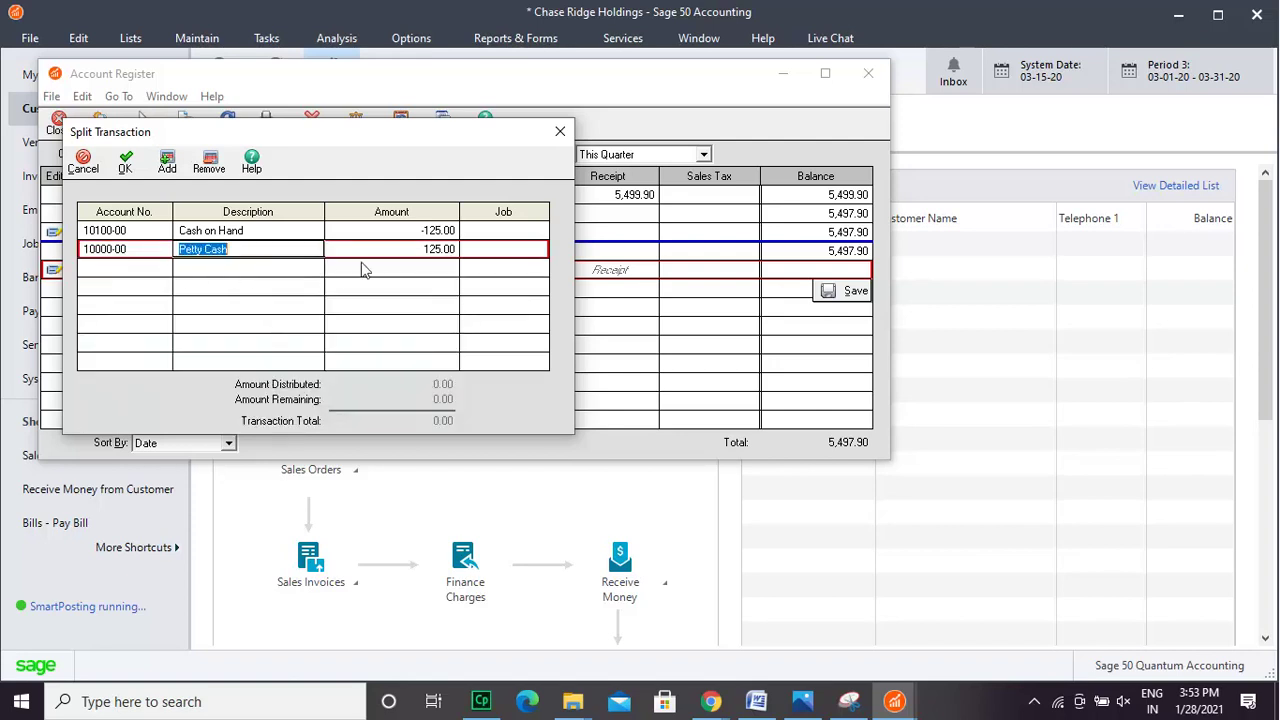
{"action": "left_click", "coordinate": [441, 249]}
{"action": "type", "text": "128"}
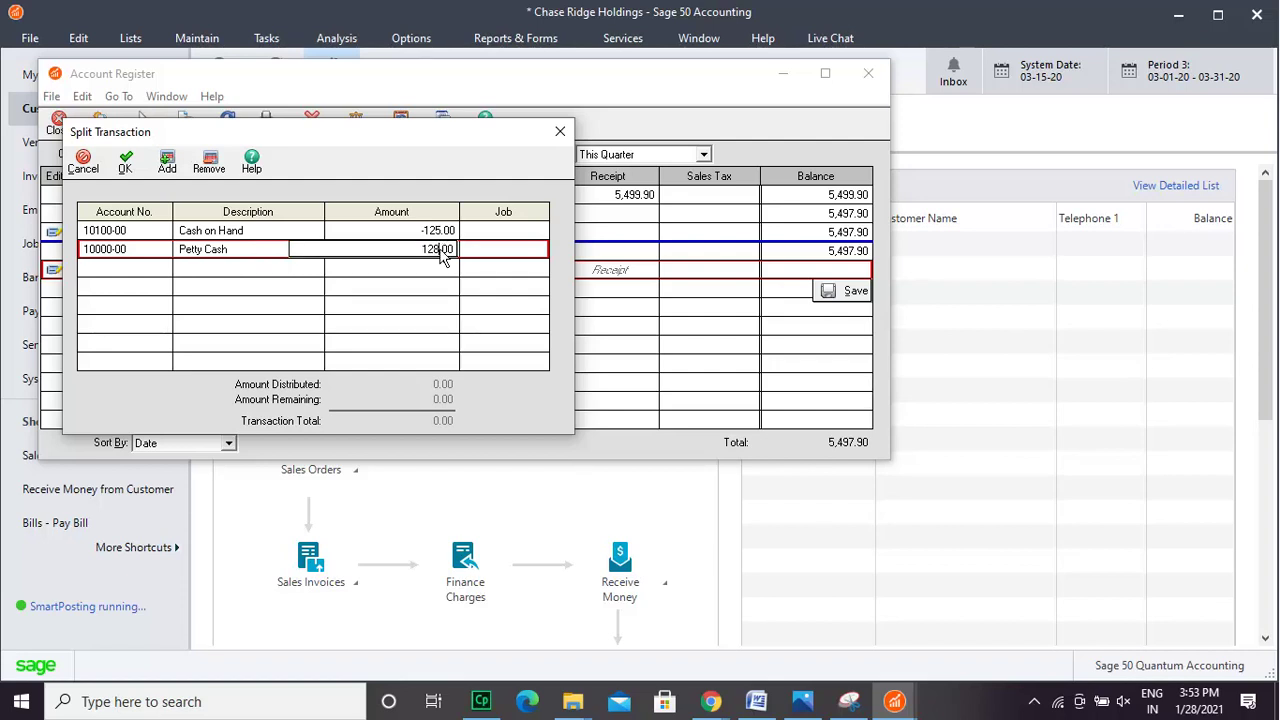
{"action": "left_click", "coordinate": [520, 248]}
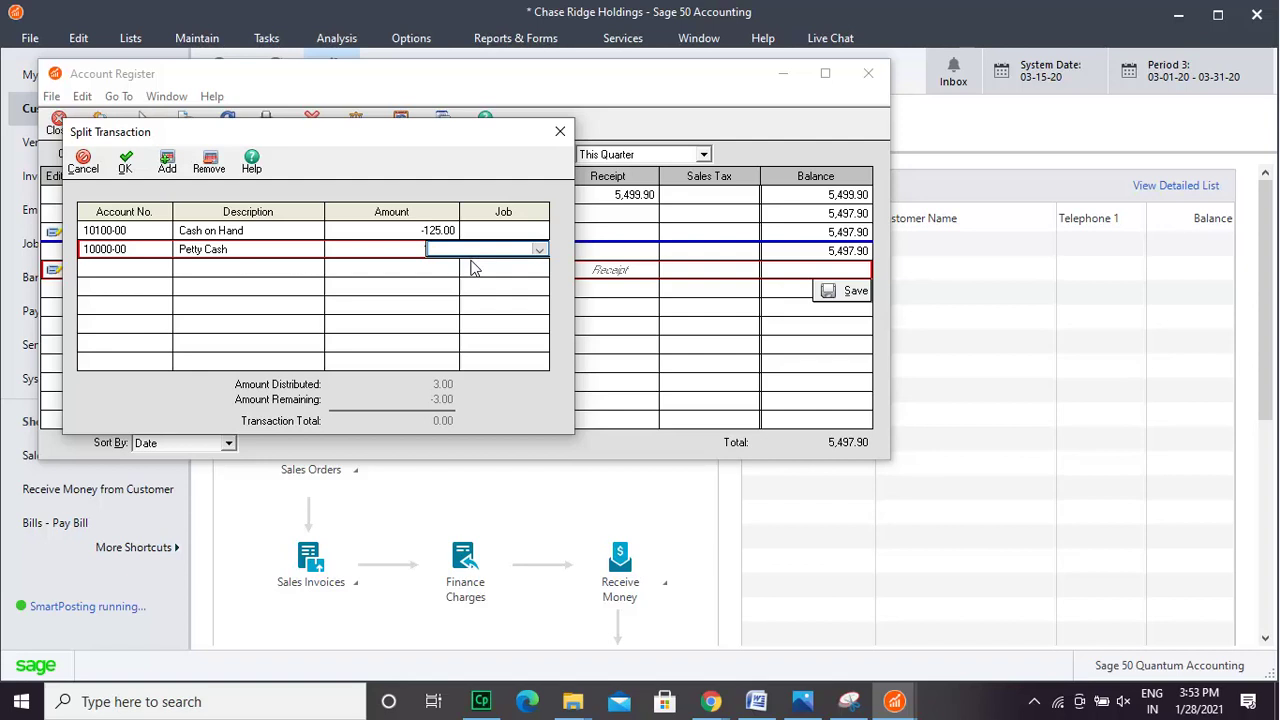
{"action": "left_click", "coordinate": [466, 270]}
{"action": "left_click", "coordinate": [421, 266]}
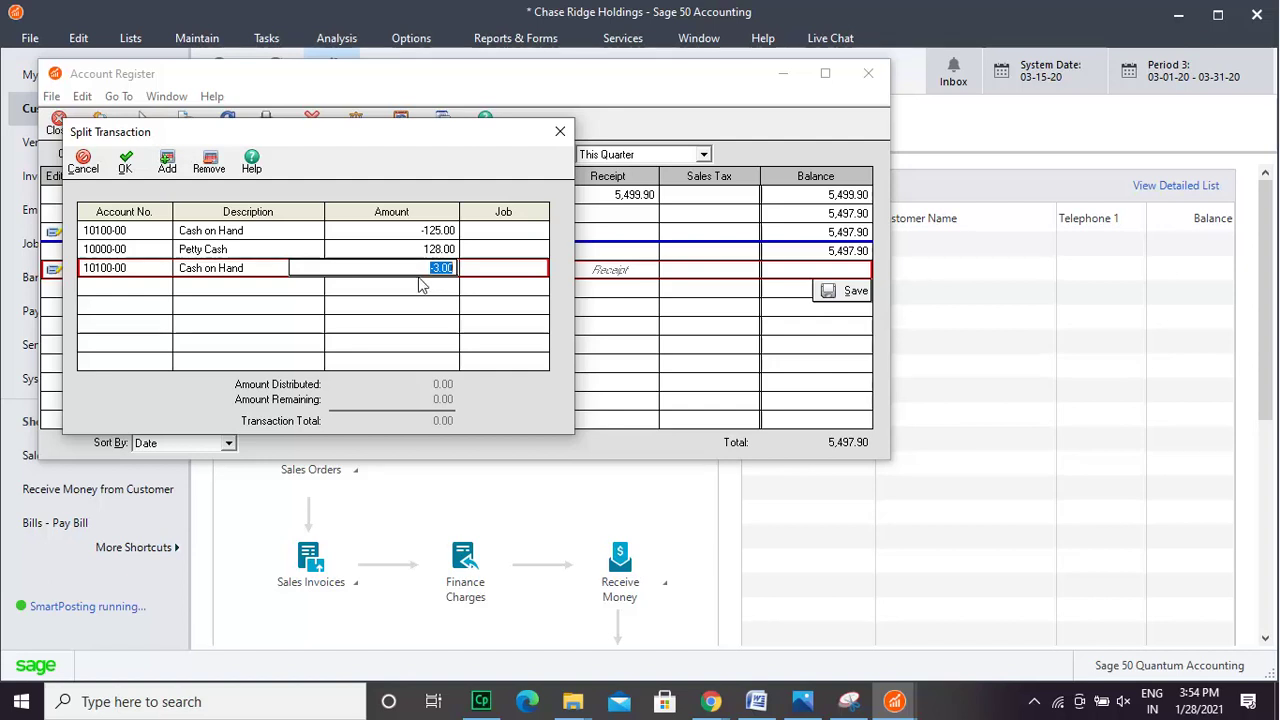
Accept the split and trim the memo's last two digits to 019286355
{"action": "left_click", "coordinate": [133, 163]}
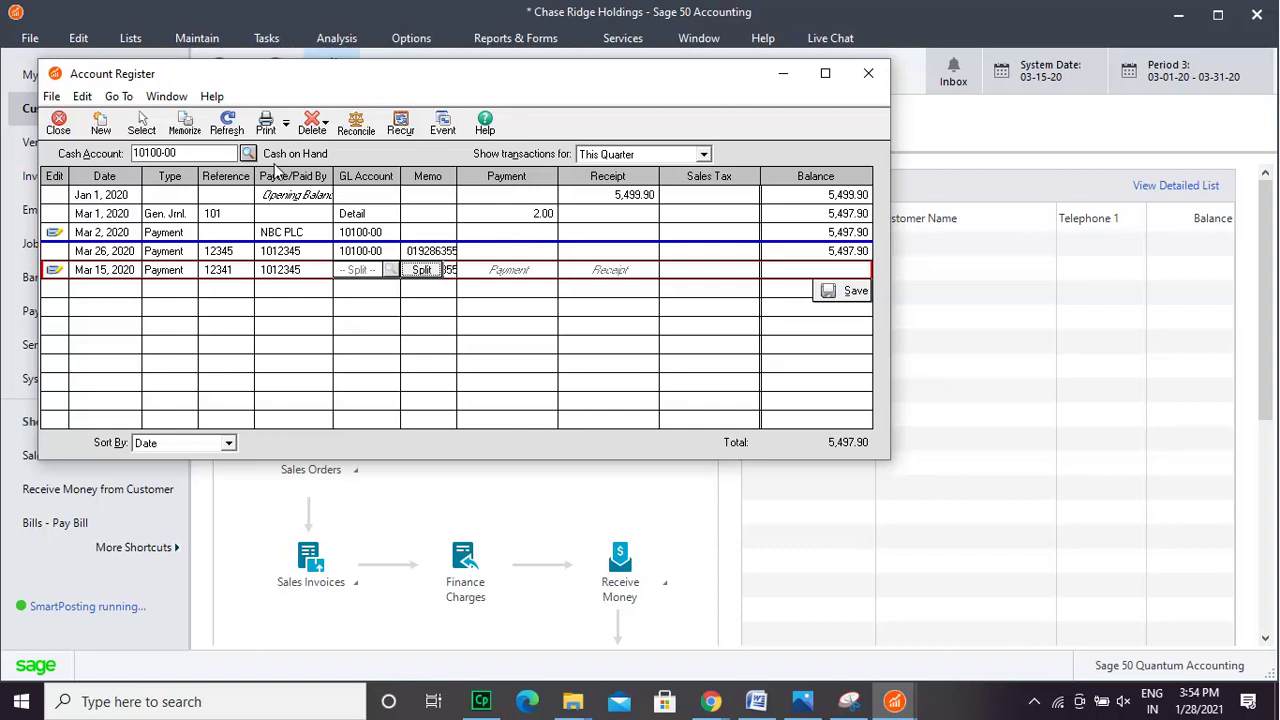
{"action": "left_click", "coordinate": [452, 275]}
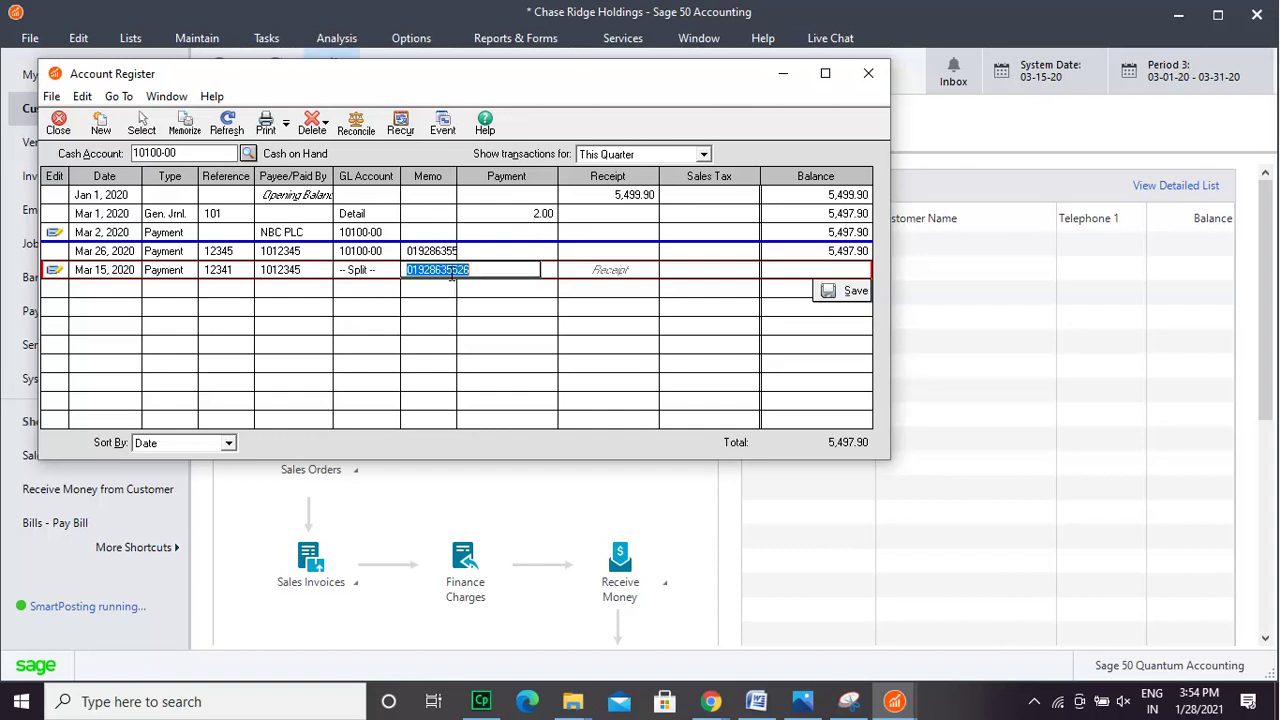
{"action": "left_click", "coordinate": [509, 270]}
{"action": "key", "text": "BackSpace"}
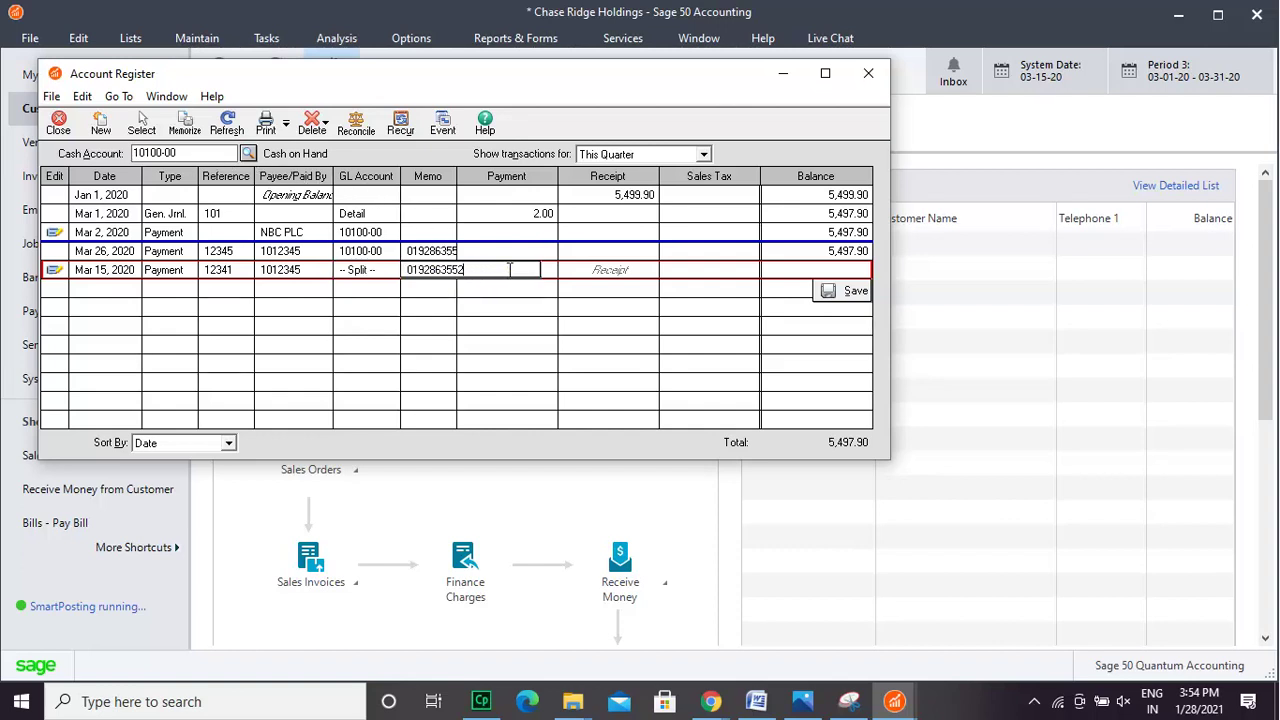
{"action": "key", "text": "BackSpace"}
Enter a 121.00 payment amount and save the edited Mar 15 line
{"action": "left_click", "coordinate": [559, 274]}
{"action": "type", "text": "121"}
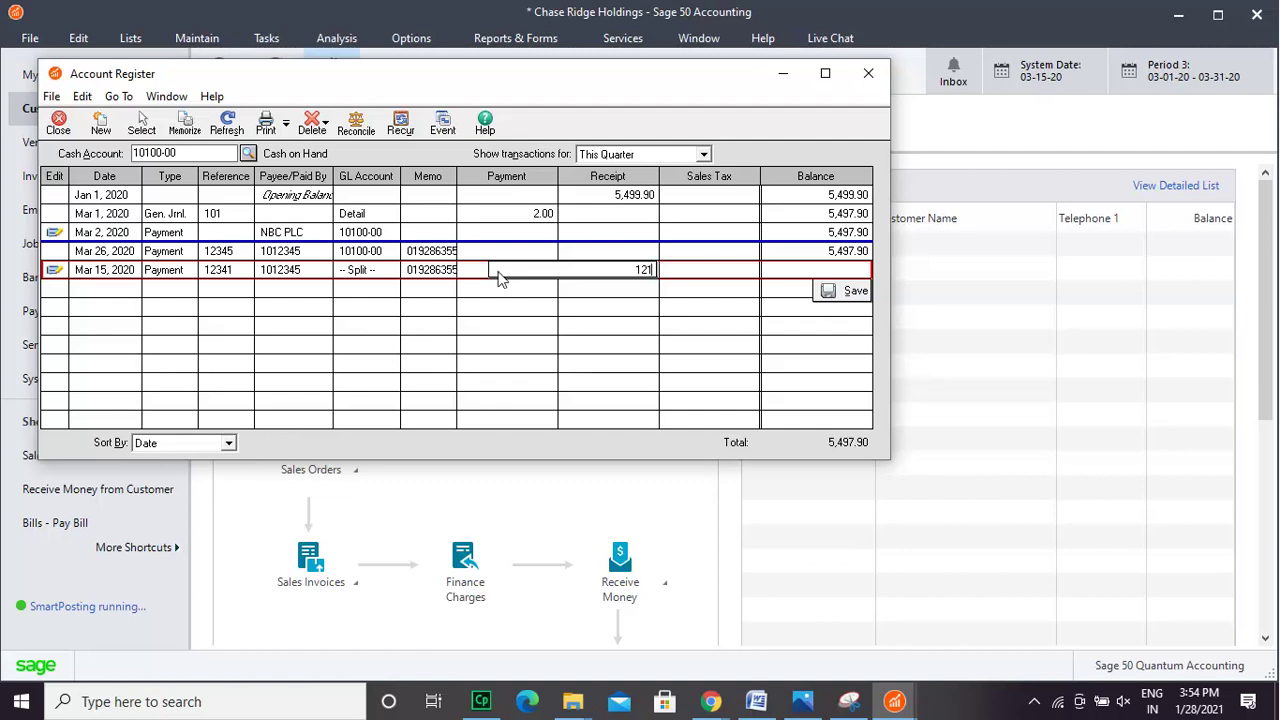
{"action": "left_click", "coordinate": [676, 274]}
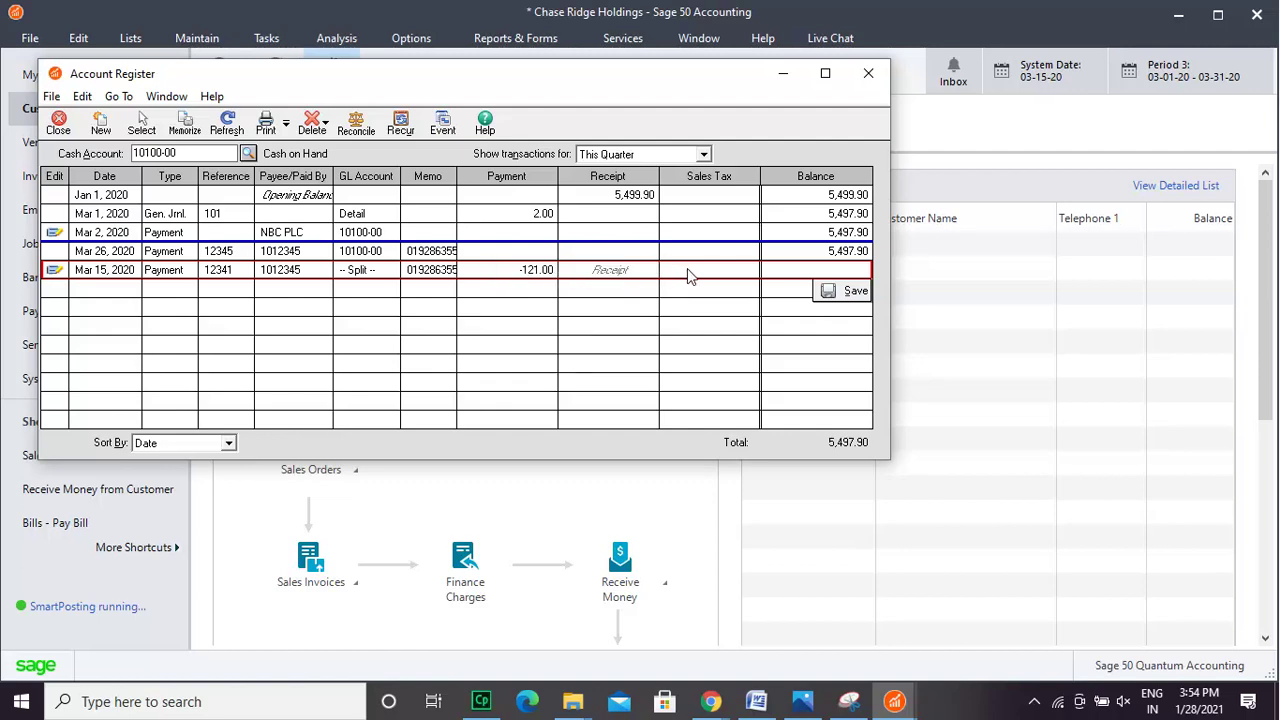
{"action": "left_click", "coordinate": [828, 291]}
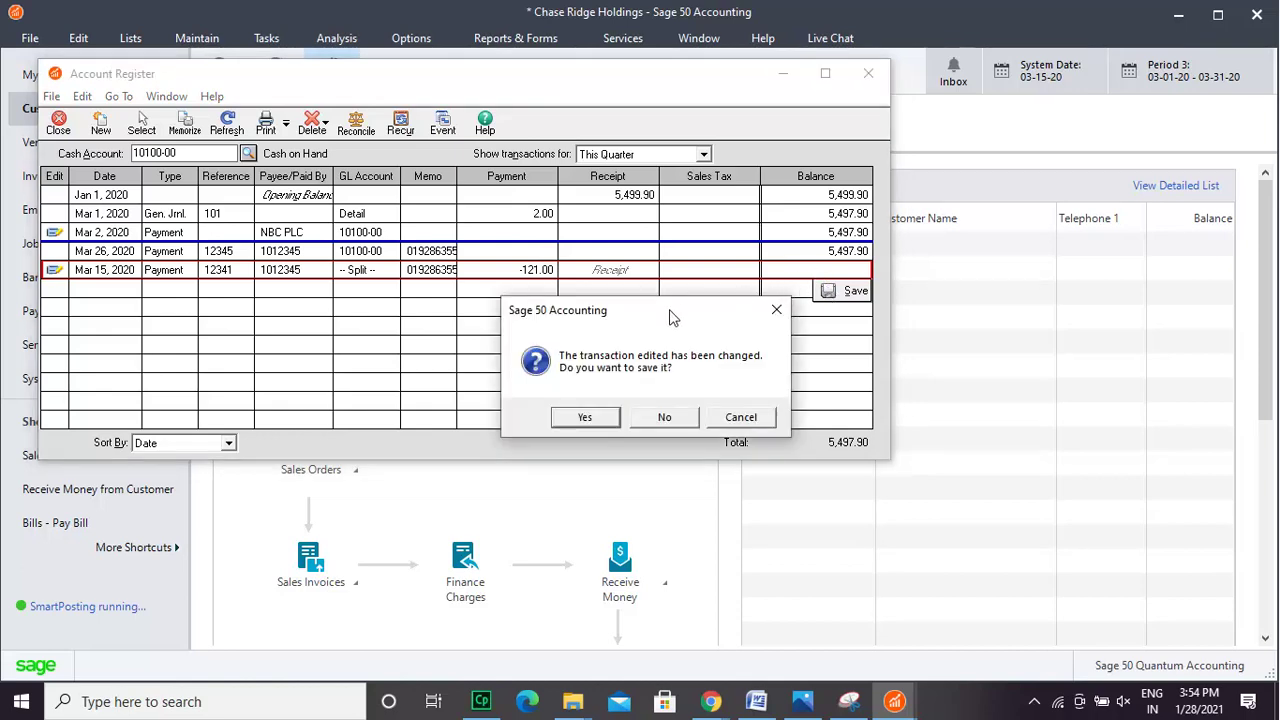
Confirm saving and adjust the check amount to match the split distribution total
{"action": "left_click", "coordinate": [603, 420]}
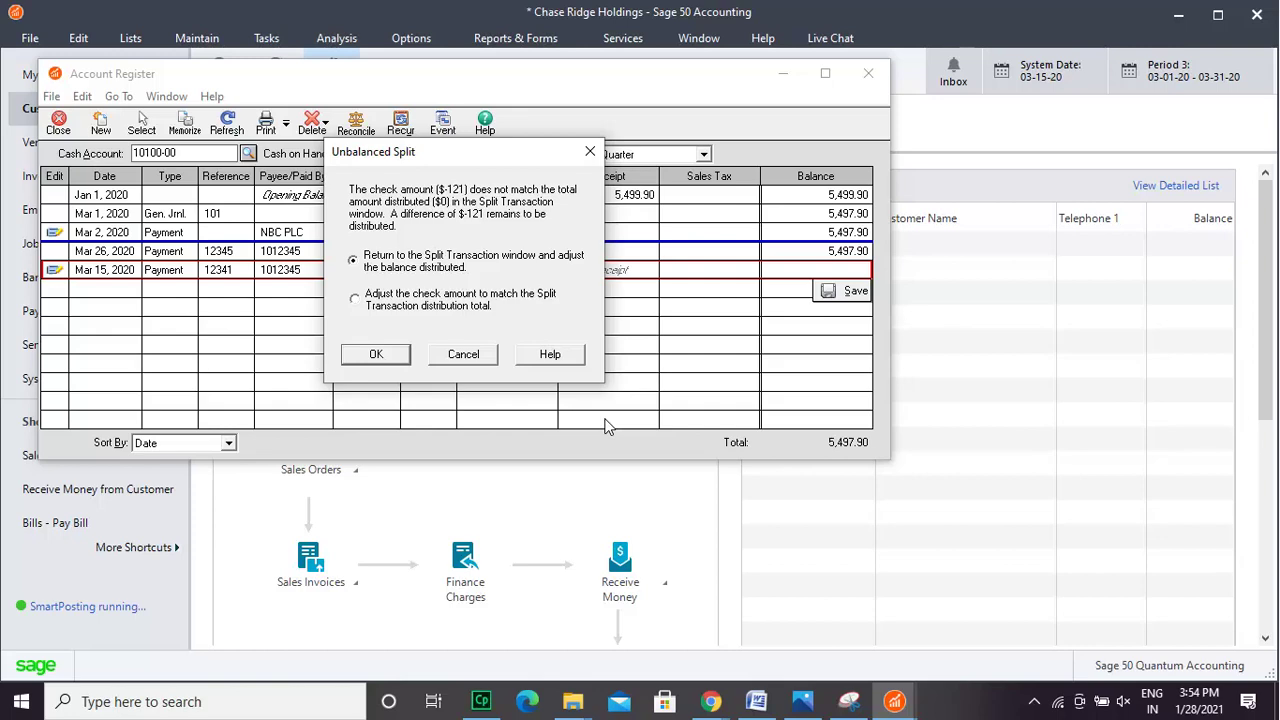
{"action": "left_click", "coordinate": [358, 300]}
{"action": "left_click", "coordinate": [373, 354]}
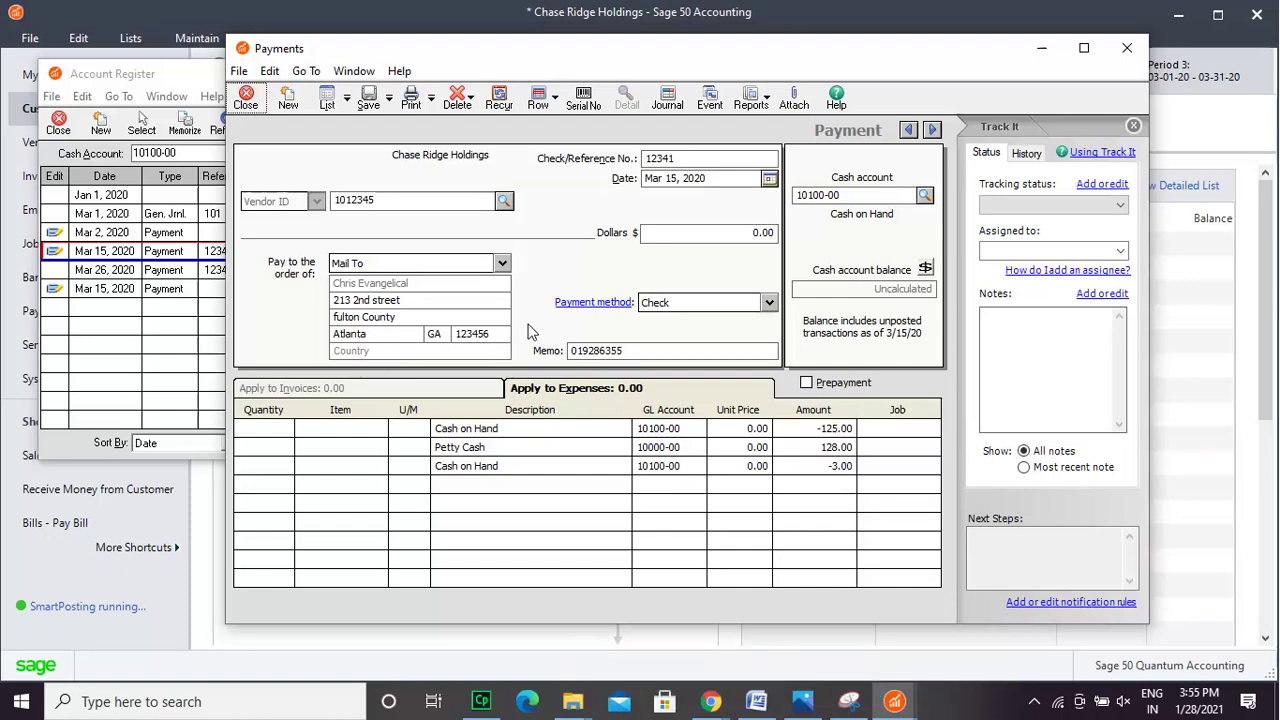
Set check 12341's payment method to Check, save it and close the Payments window
{"action": "left_click_drag", "start_coordinate": [670, 60], "coordinate": [743, 40]}
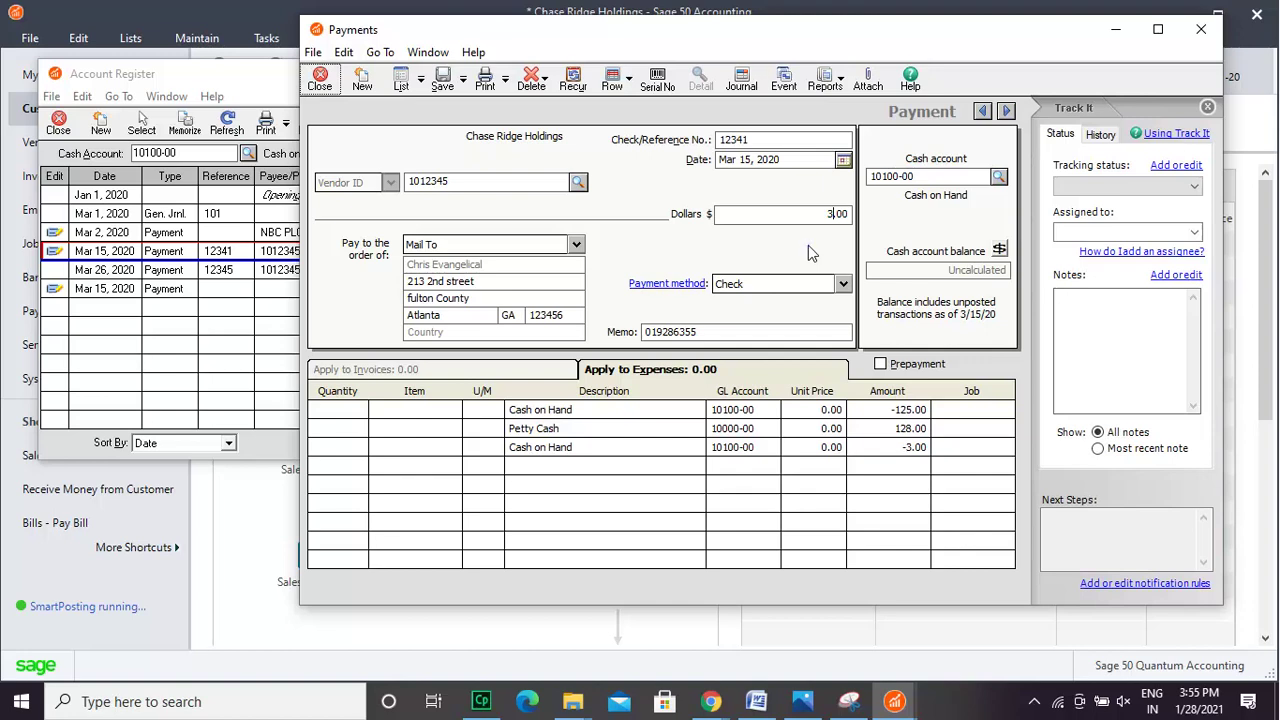
{"action": "left_click", "coordinate": [845, 285]}
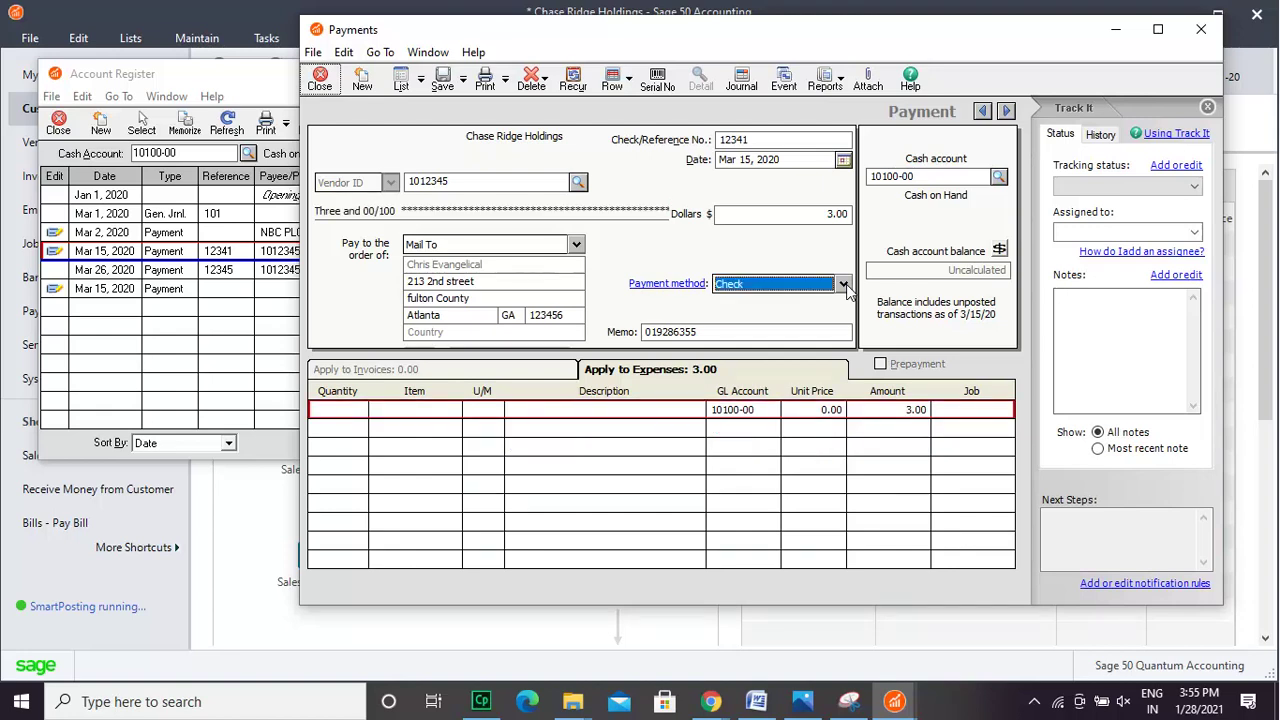
{"action": "left_click", "coordinate": [443, 80]}
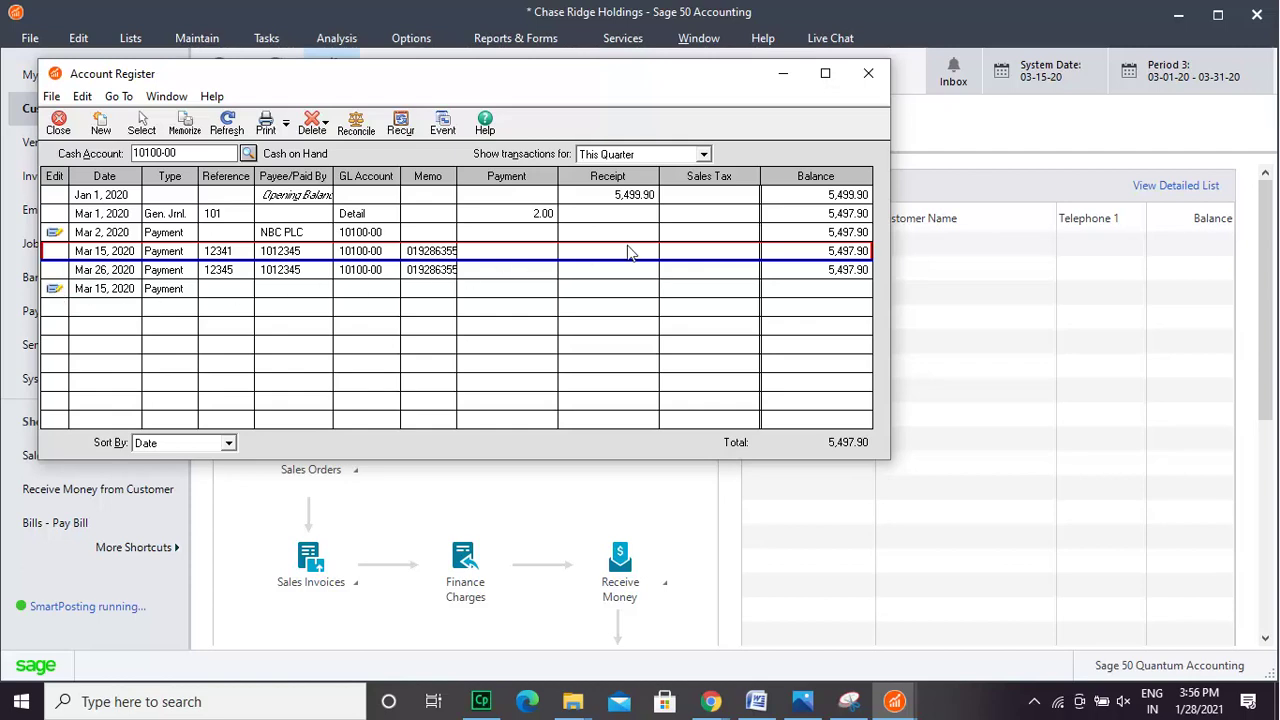
Close the Account Register to return to the Customers & Sales page
{"action": "left_click", "coordinate": [868, 74]}
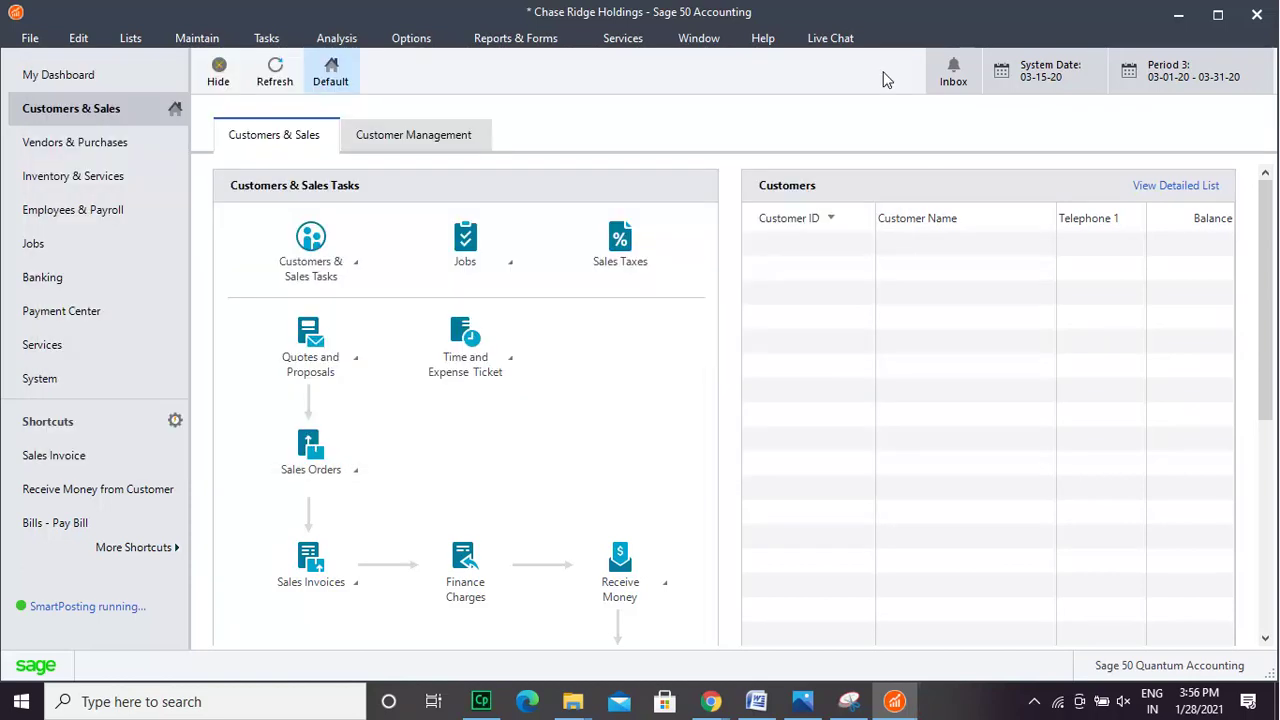
{"action": "left_click", "coordinate": [482, 703]}
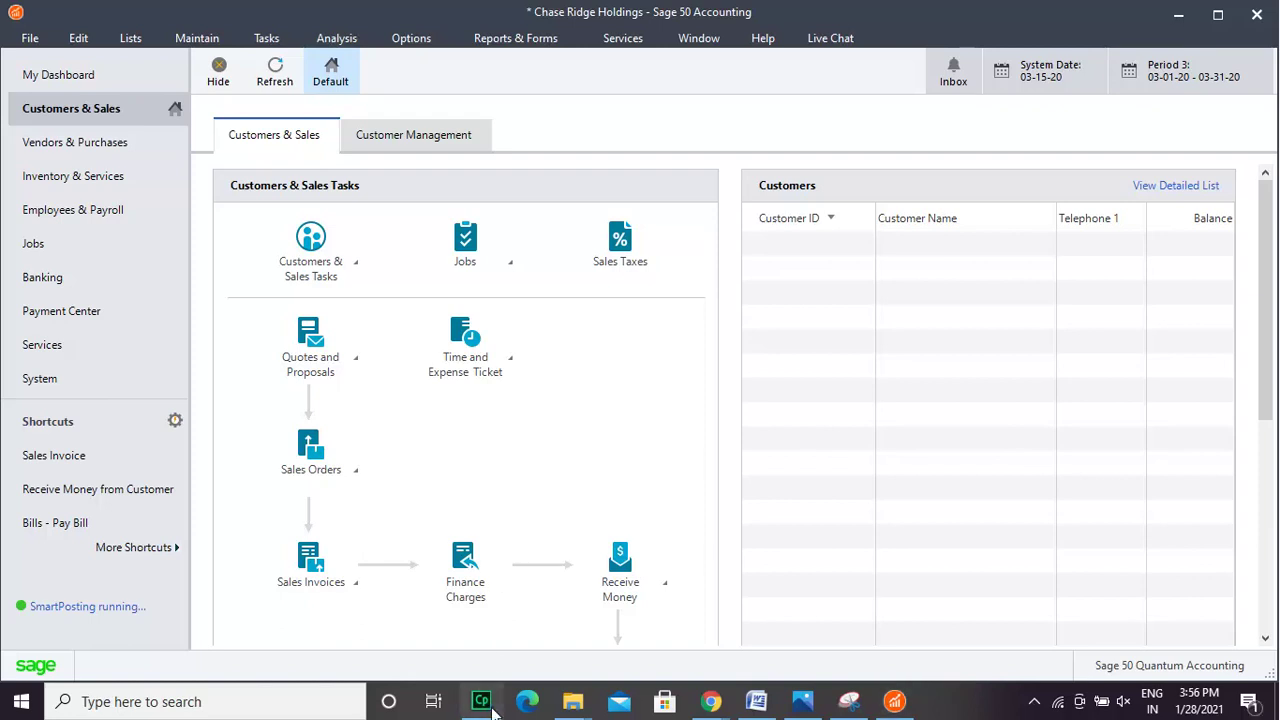